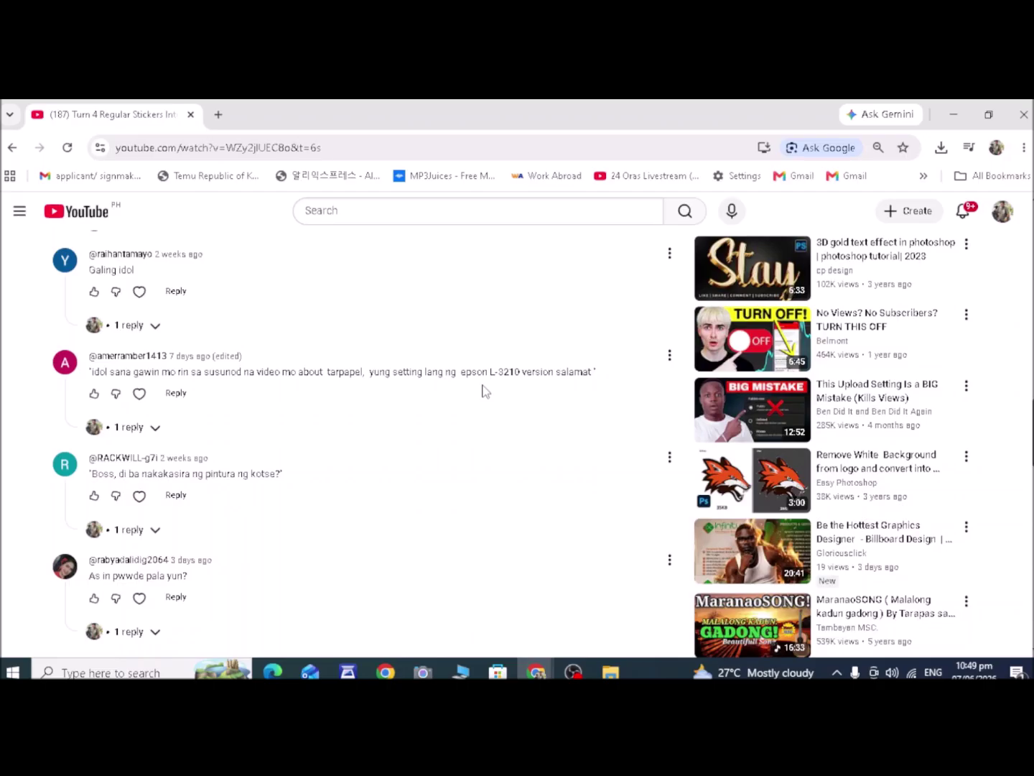
Switch from the browser to Word and create a new blank document.
{"action": "left_click", "coordinate": [954, 114]}
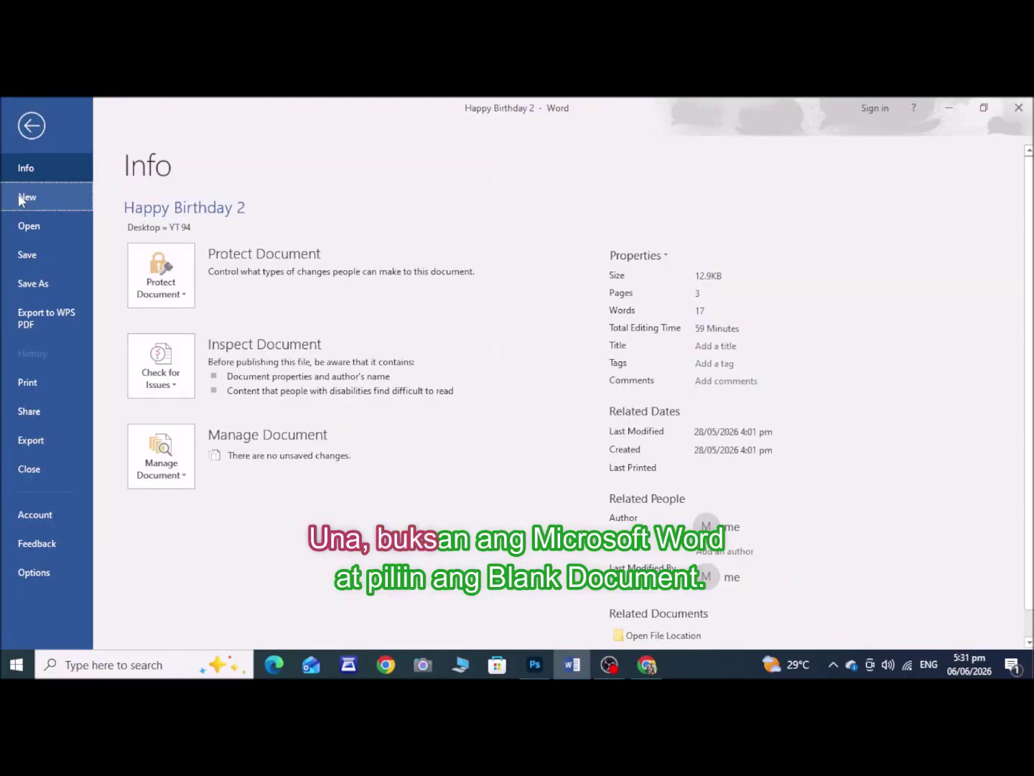
{"action": "left_click", "coordinate": [29, 197]}
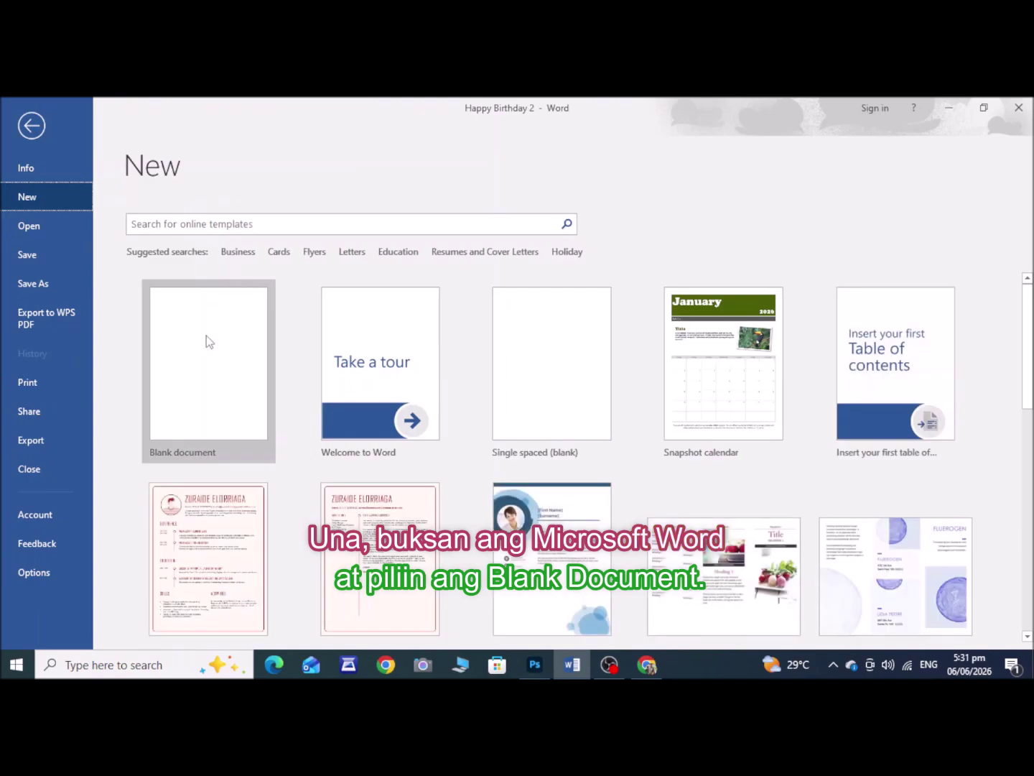
{"action": "left_click", "coordinate": [206, 335]}
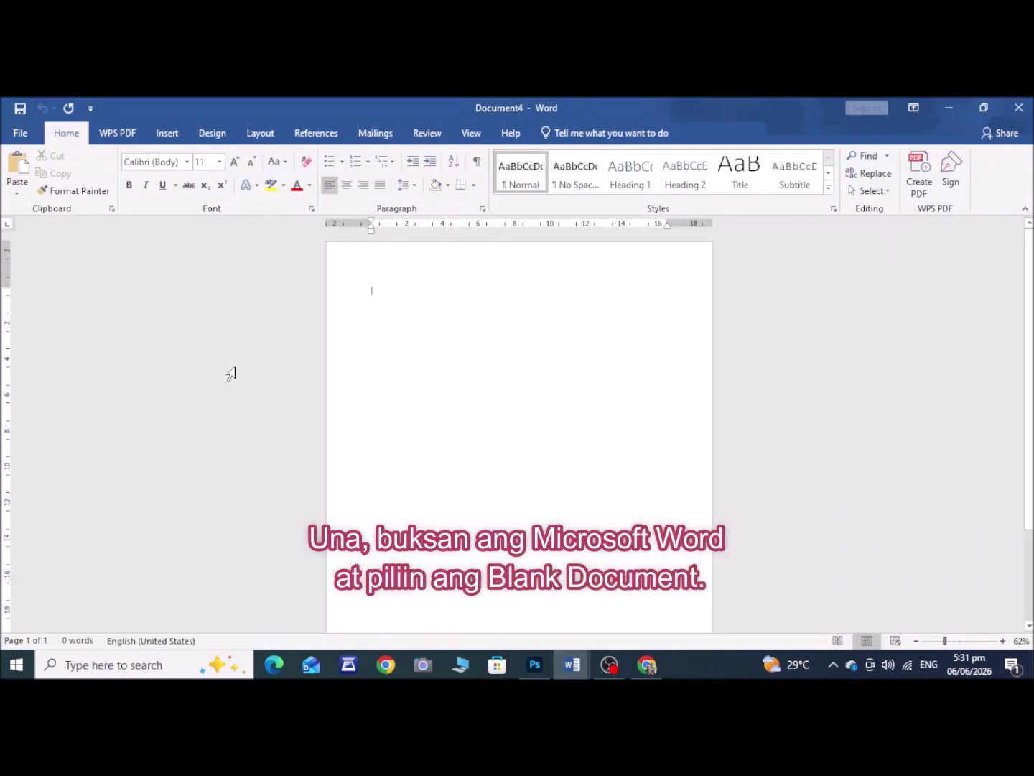
Set up the page as Letter (8.5 x 11 in) in landscape orientation with Narrow margins.
{"action": "left_click", "coordinate": [260, 132]}
{"action": "left_click", "coordinate": [102, 176]}
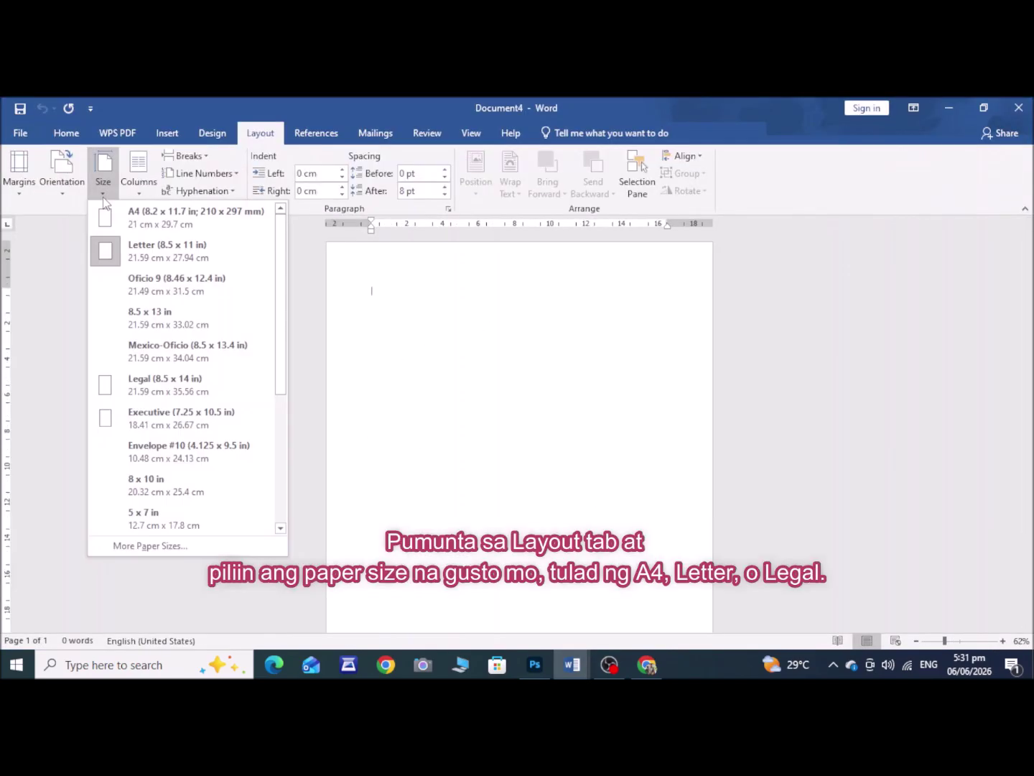
{"action": "left_click", "coordinate": [177, 249]}
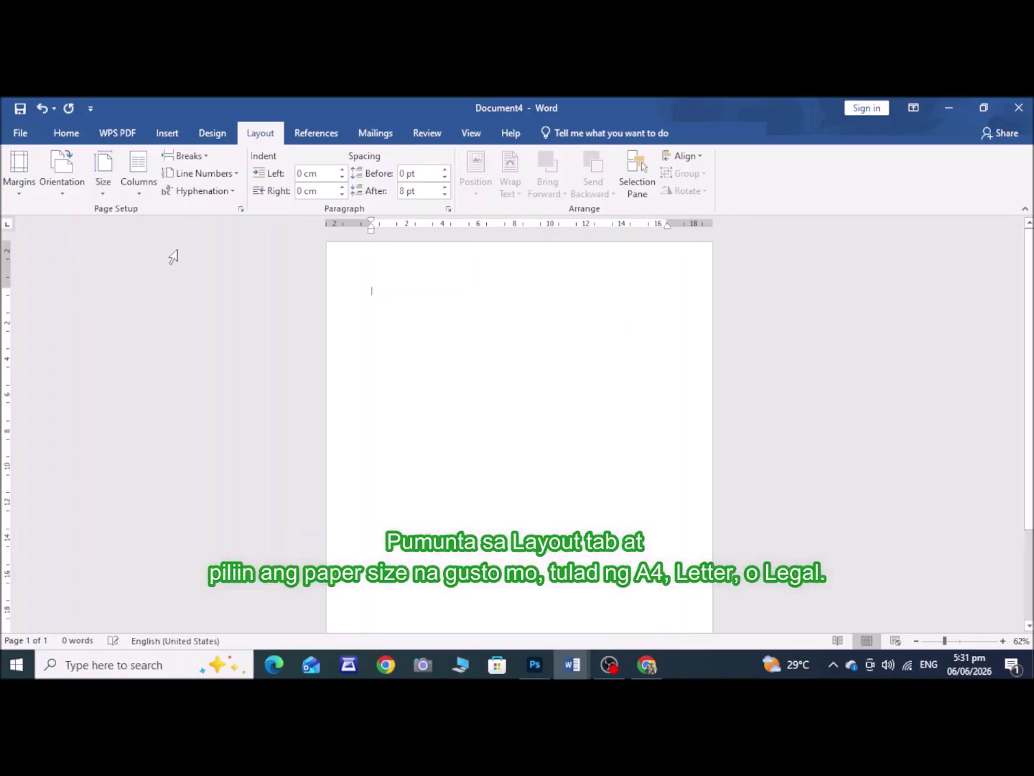
{"action": "left_click", "coordinate": [57, 188]}
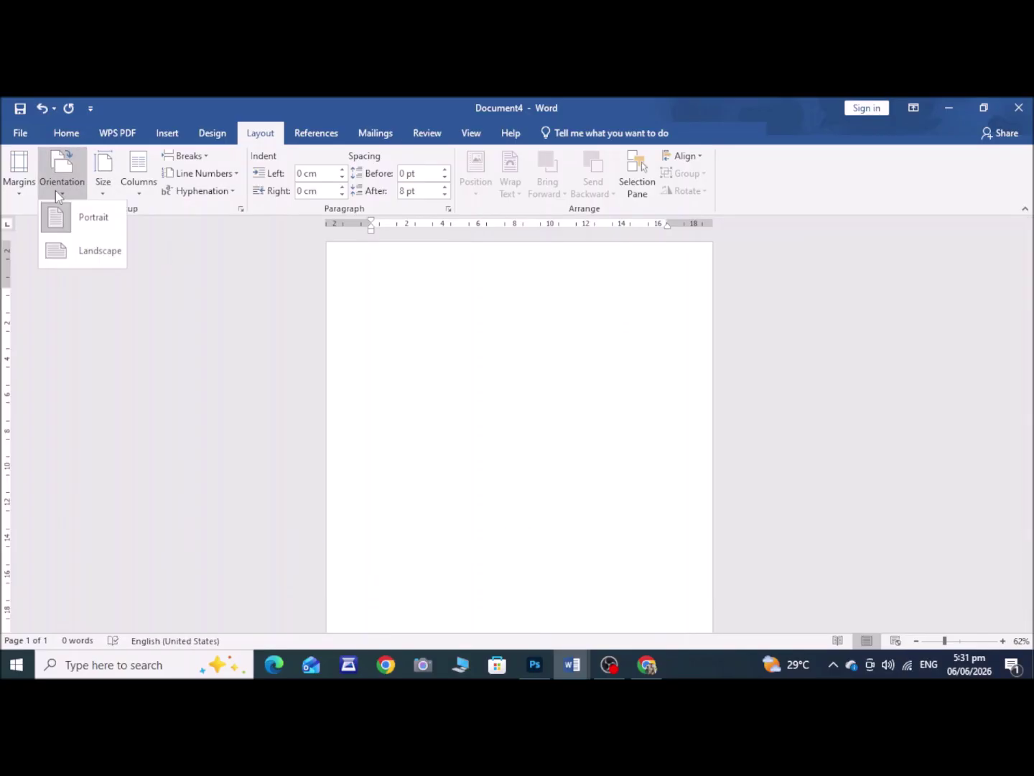
{"action": "left_click", "coordinate": [57, 253]}
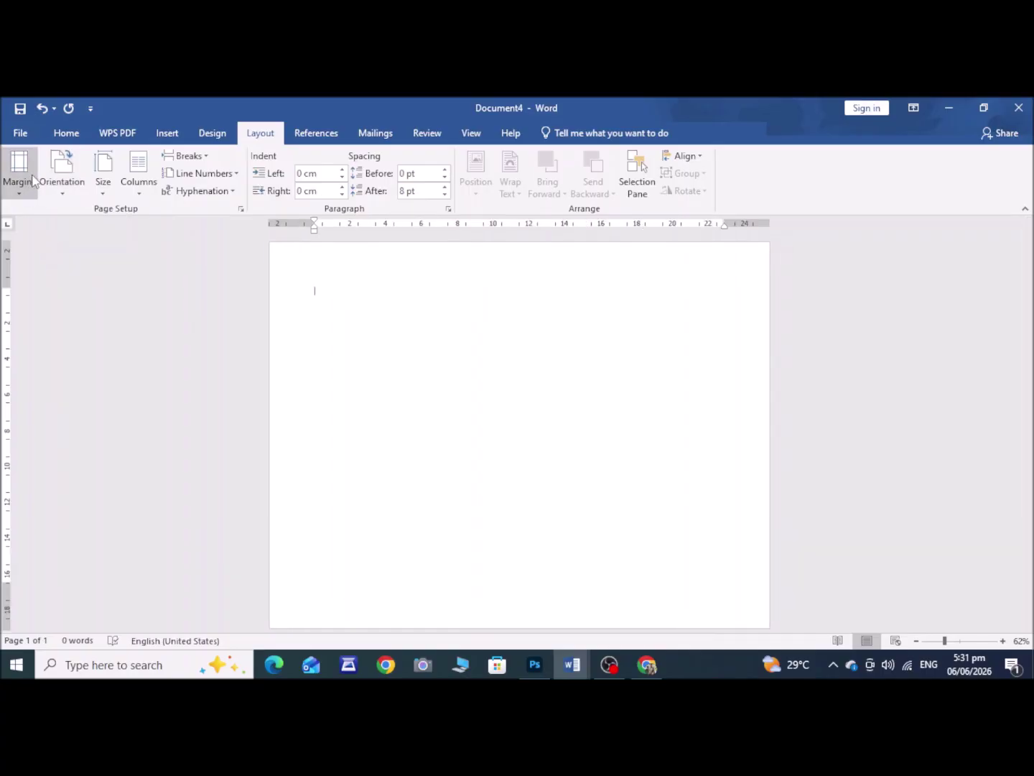
{"action": "left_click", "coordinate": [16, 197]}
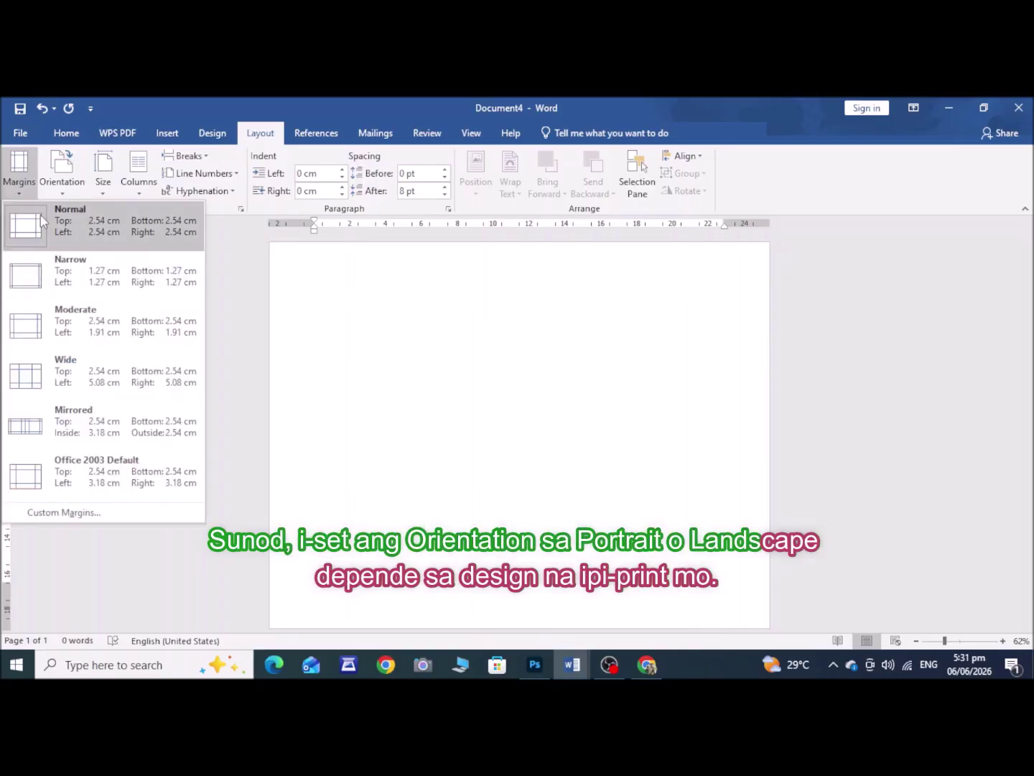
{"action": "left_click", "coordinate": [29, 277]}
Insert the picture "congrats" from the Desktop folder into the document.
{"action": "left_click", "coordinate": [166, 132]}
{"action": "left_click", "coordinate": [151, 157]}
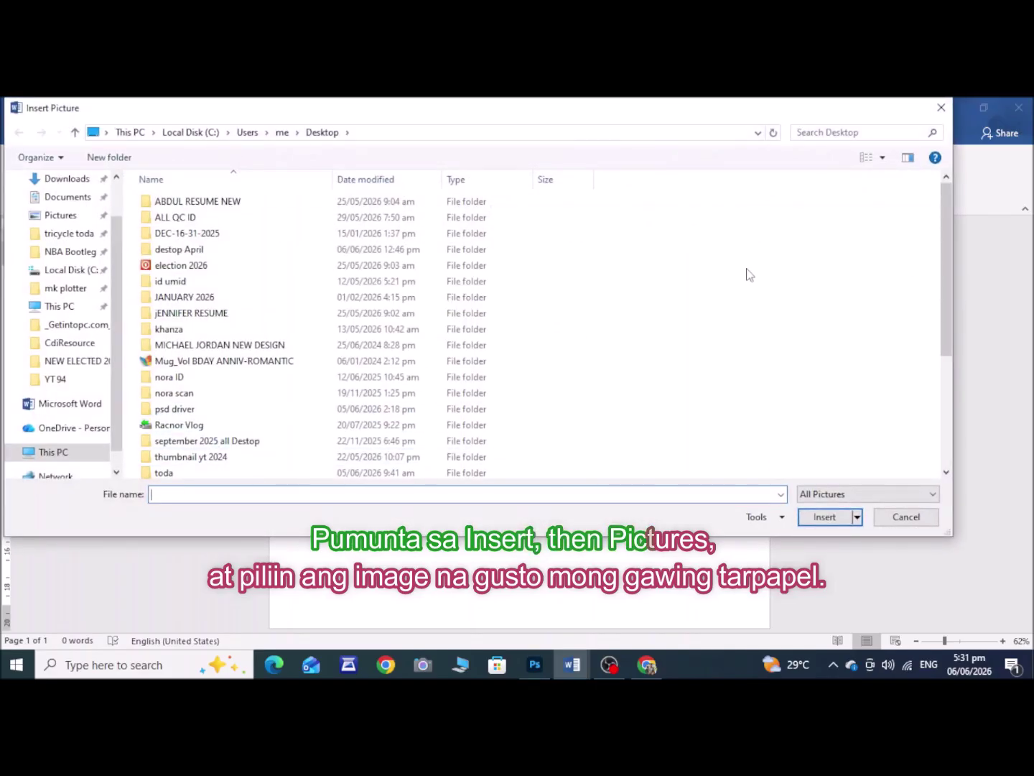
{"action": "scroll", "coordinate": [72, 287], "scroll_direction": "up", "scroll_amount": 1}
{"action": "left_click", "coordinate": [52, 209]}
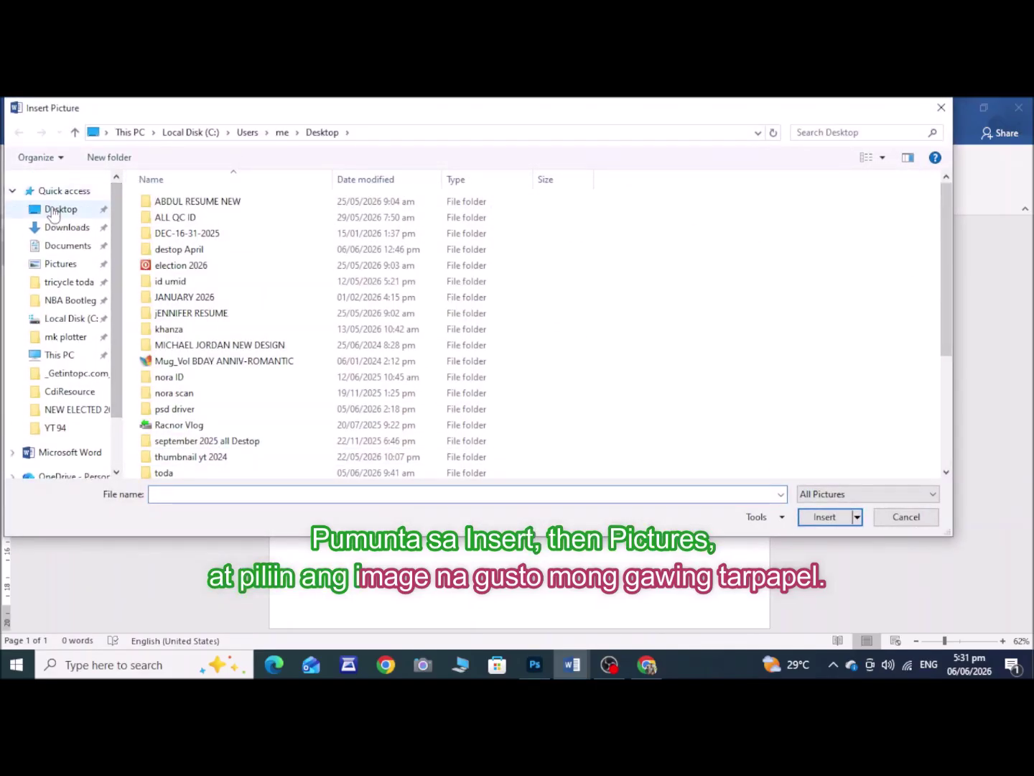
{"action": "left_click_drag", "start_coordinate": [943, 319], "coordinate": [956, 477]}
{"action": "left_click", "coordinate": [758, 323]}
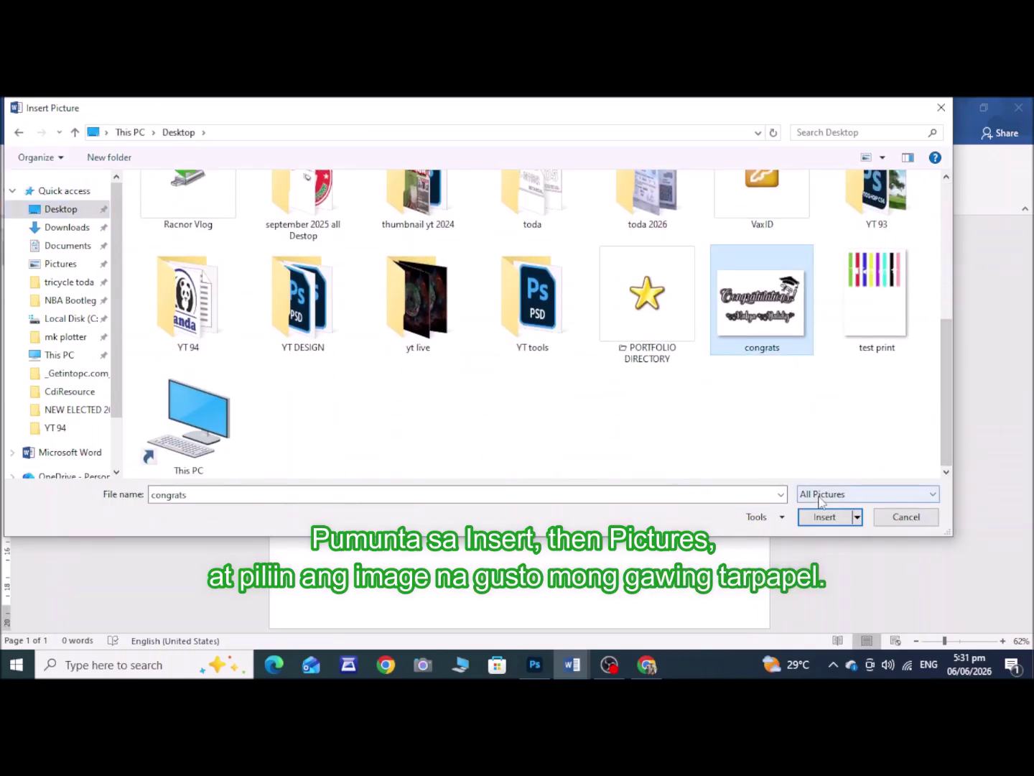
{"action": "left_click", "coordinate": [825, 517]}
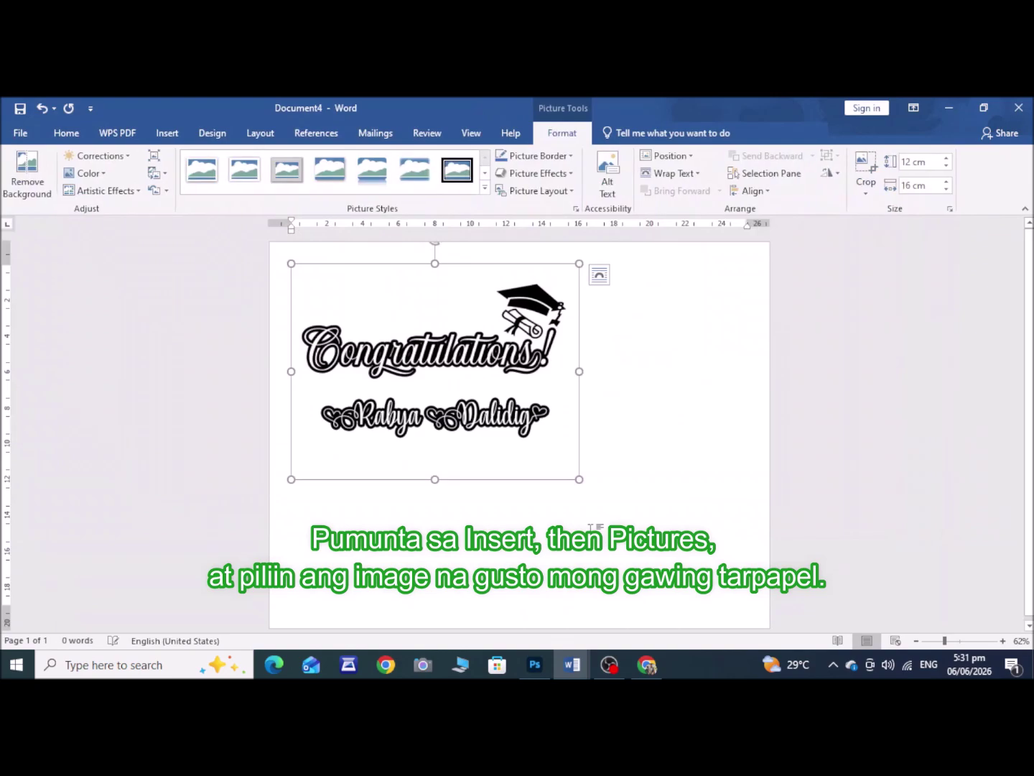
Set the picture's text wrapping to In Front of Text and enlarge it to about 18.75 cm high by 25.01 cm wide.
{"action": "left_click", "coordinate": [599, 274]}
{"action": "left_click", "coordinate": [711, 414]}
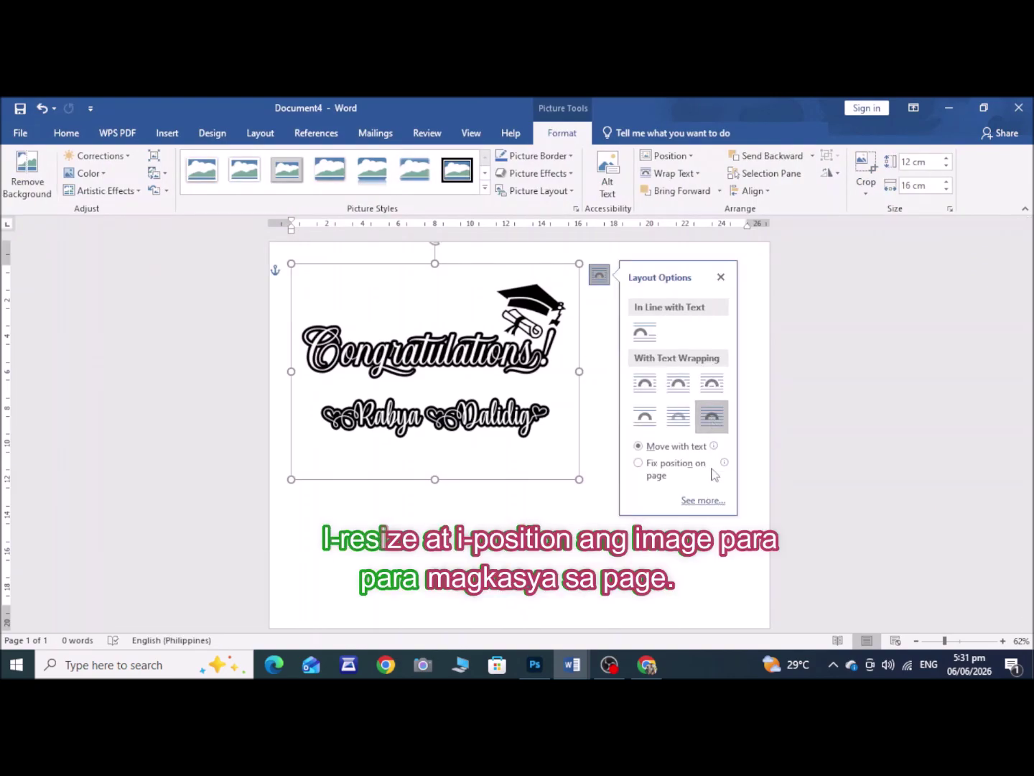
{"action": "left_click_drag", "start_coordinate": [579, 479], "coordinate": [719, 601]}
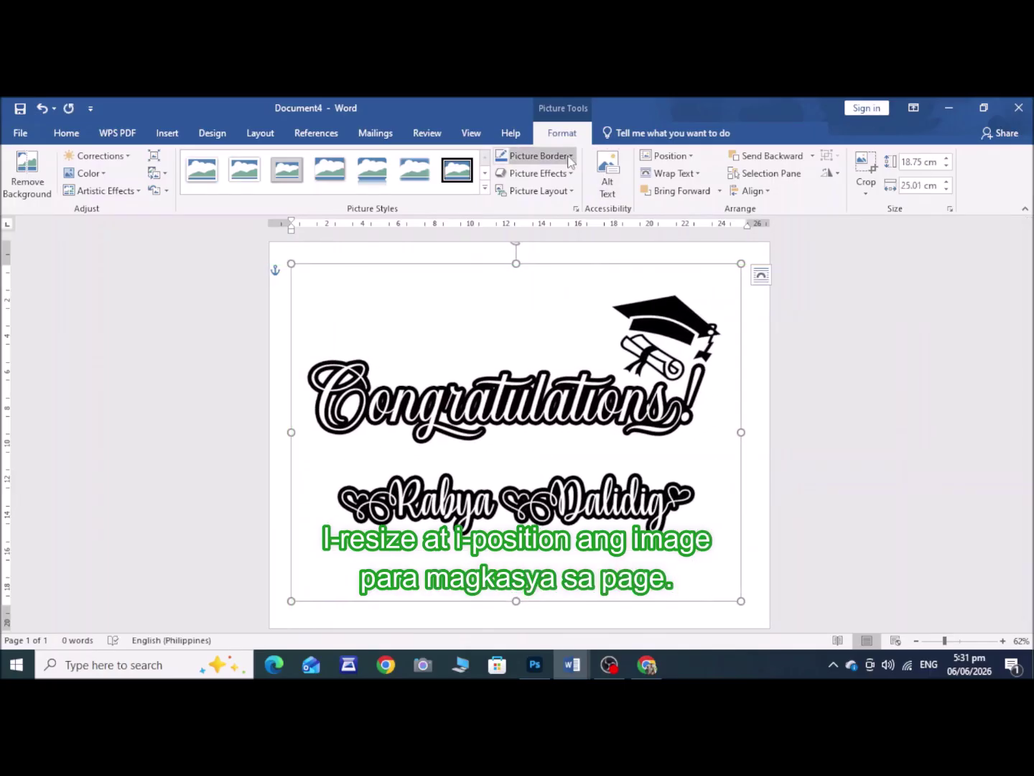
Add a 6 pt black border to the picture and enlarge it slightly towards the page's lower-right corner.
{"action": "left_click", "coordinate": [569, 156]}
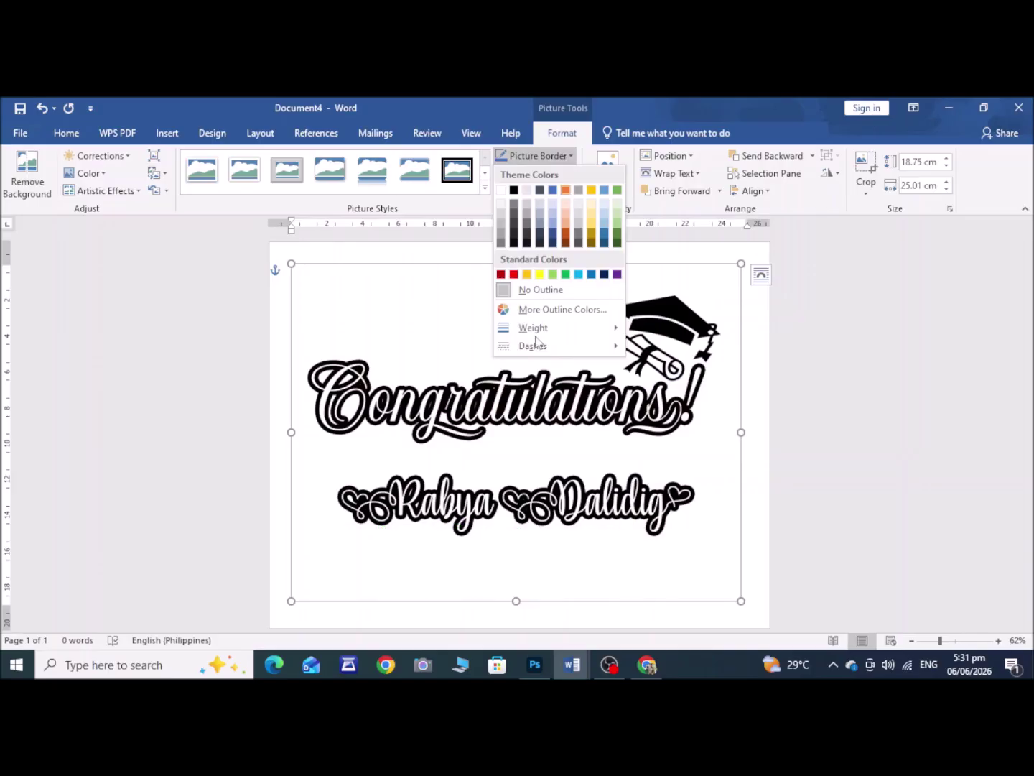
{"action": "mouse_move", "coordinate": [565, 329]}
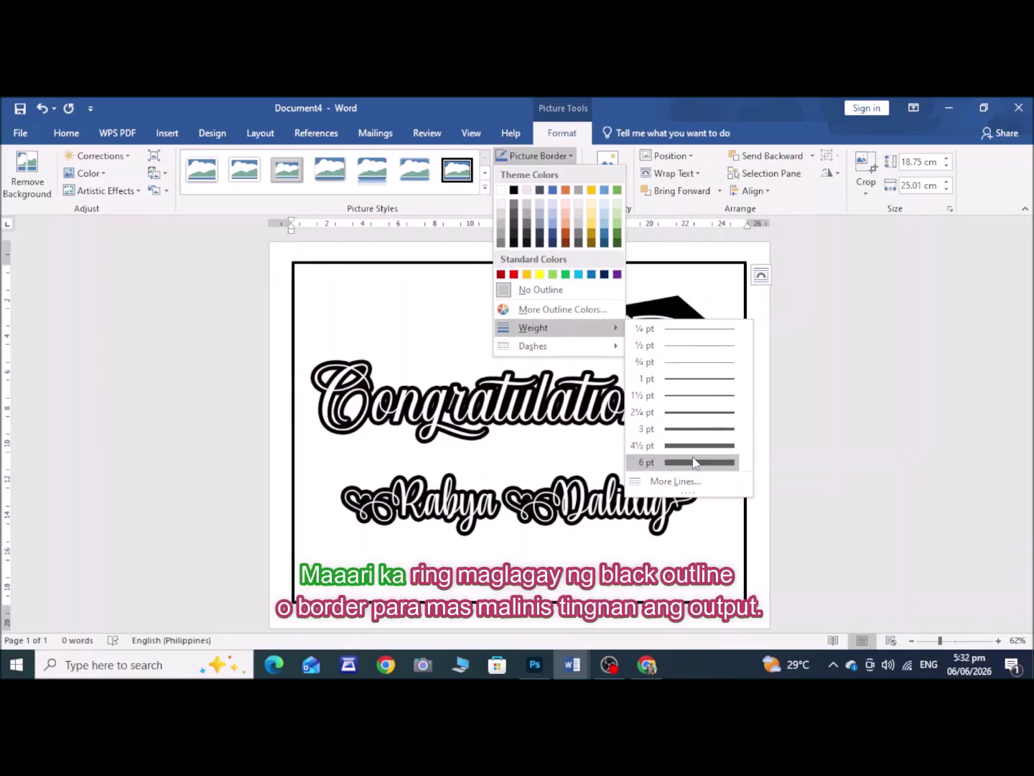
{"action": "left_click", "coordinate": [693, 462]}
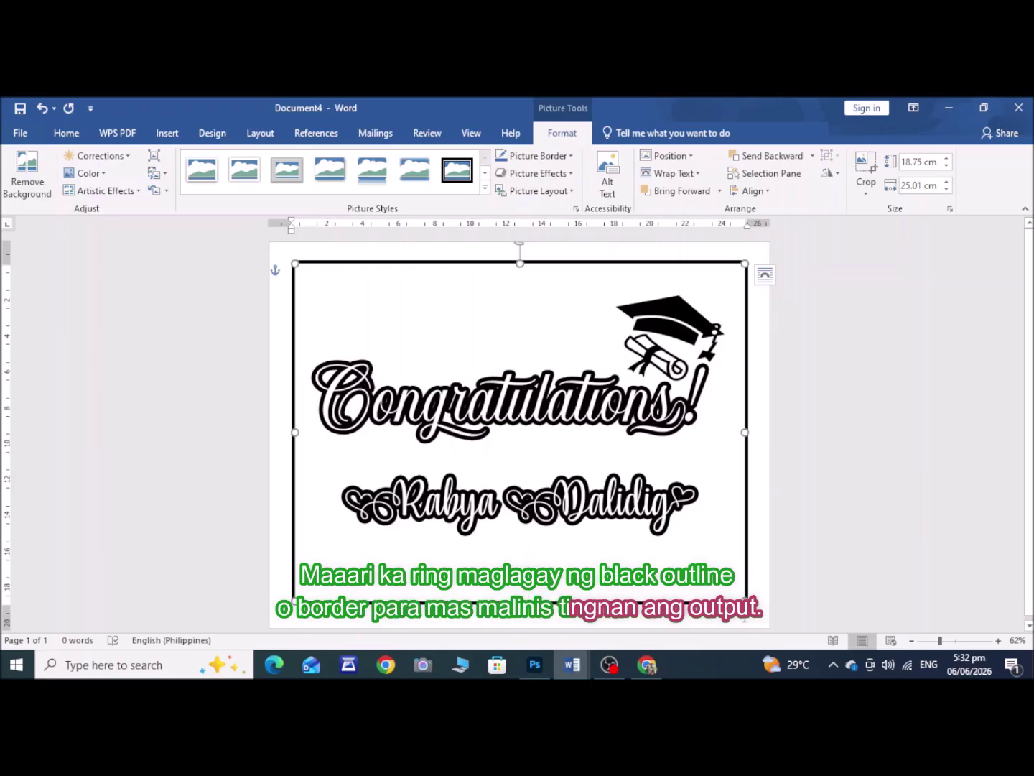
{"action": "left_click_drag", "start_coordinate": [745, 598], "coordinate": [760, 611]}
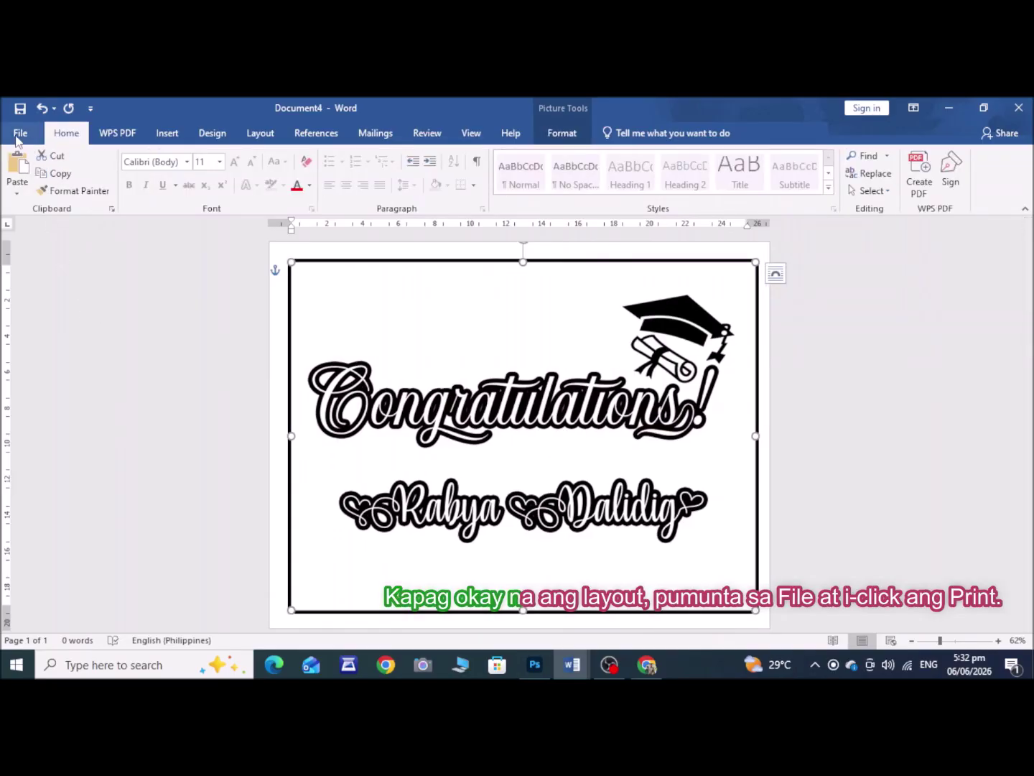
Open the print properties of the EPSON L3210 Series printer and choose Letter (8.5 x 11 in) document size with Landscape orientation.
{"action": "left_click", "coordinate": [20, 133]}
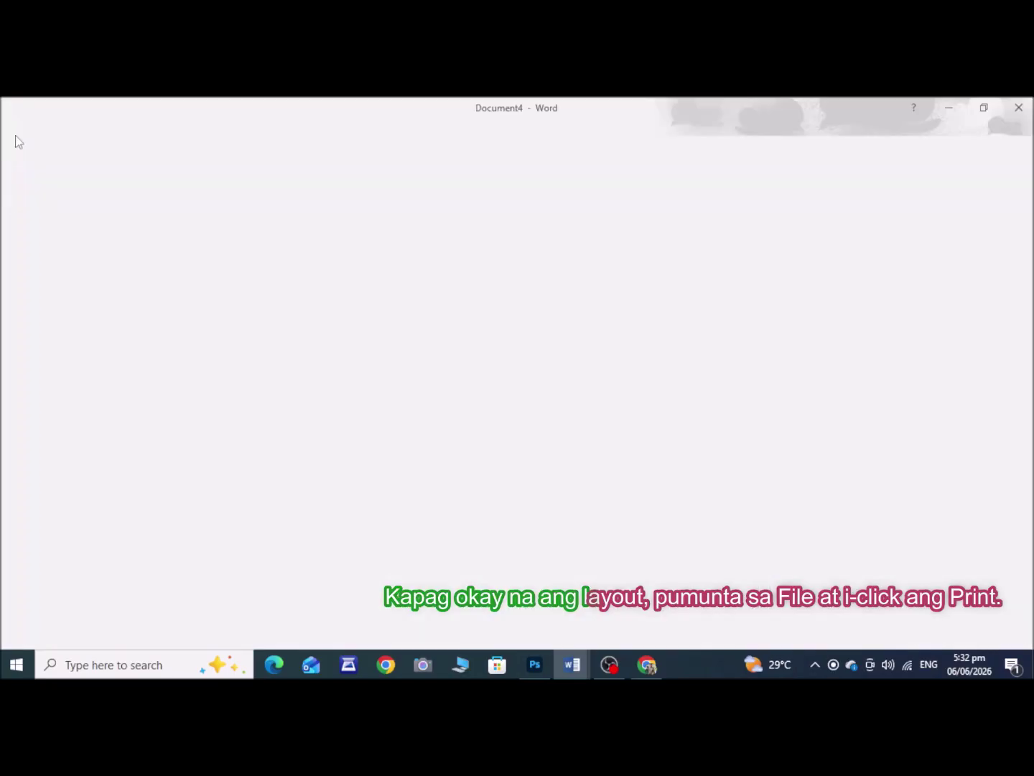
{"action": "left_click", "coordinate": [17, 385]}
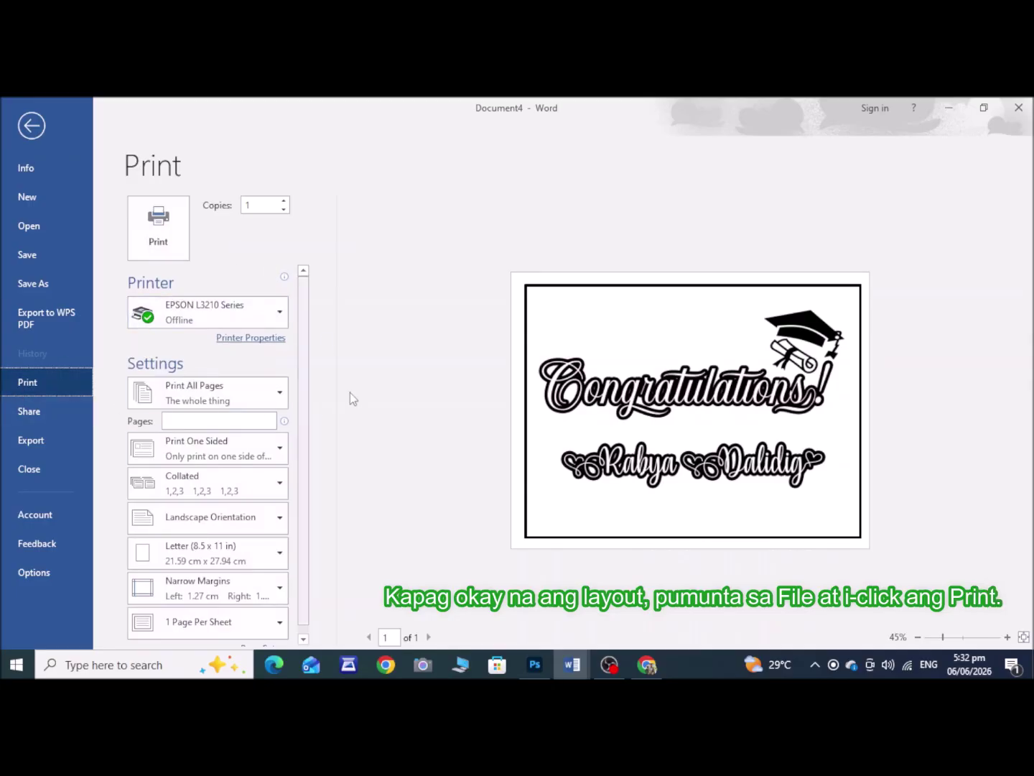
{"action": "left_click", "coordinate": [234, 339]}
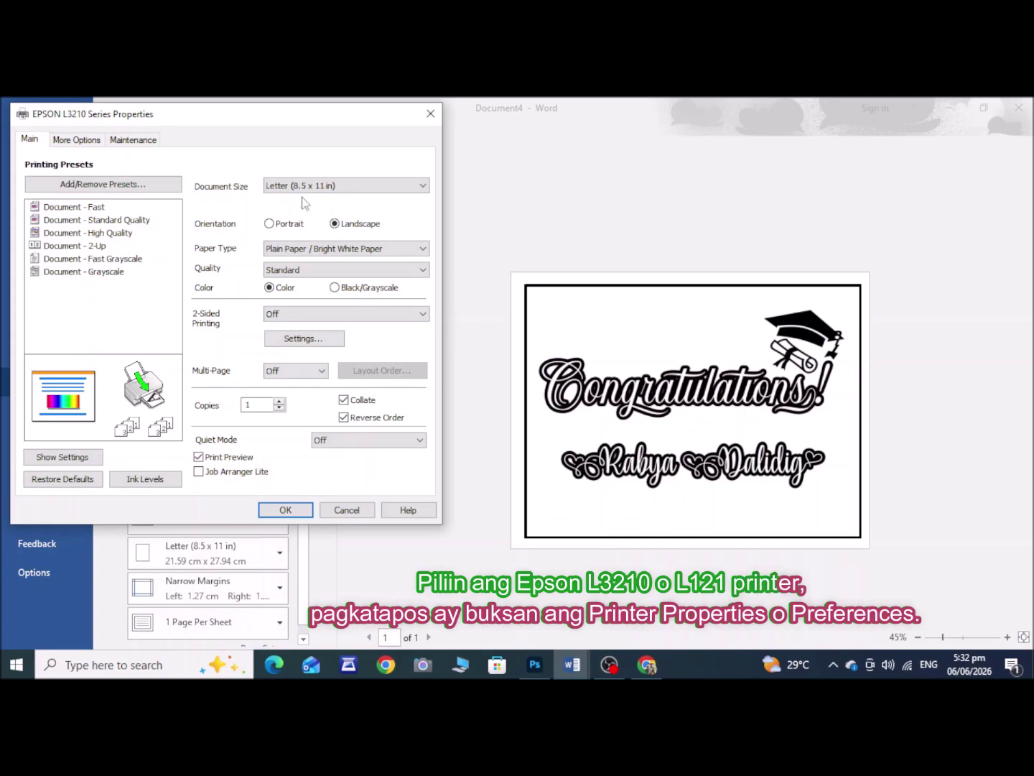
{"action": "left_click", "coordinate": [325, 186]}
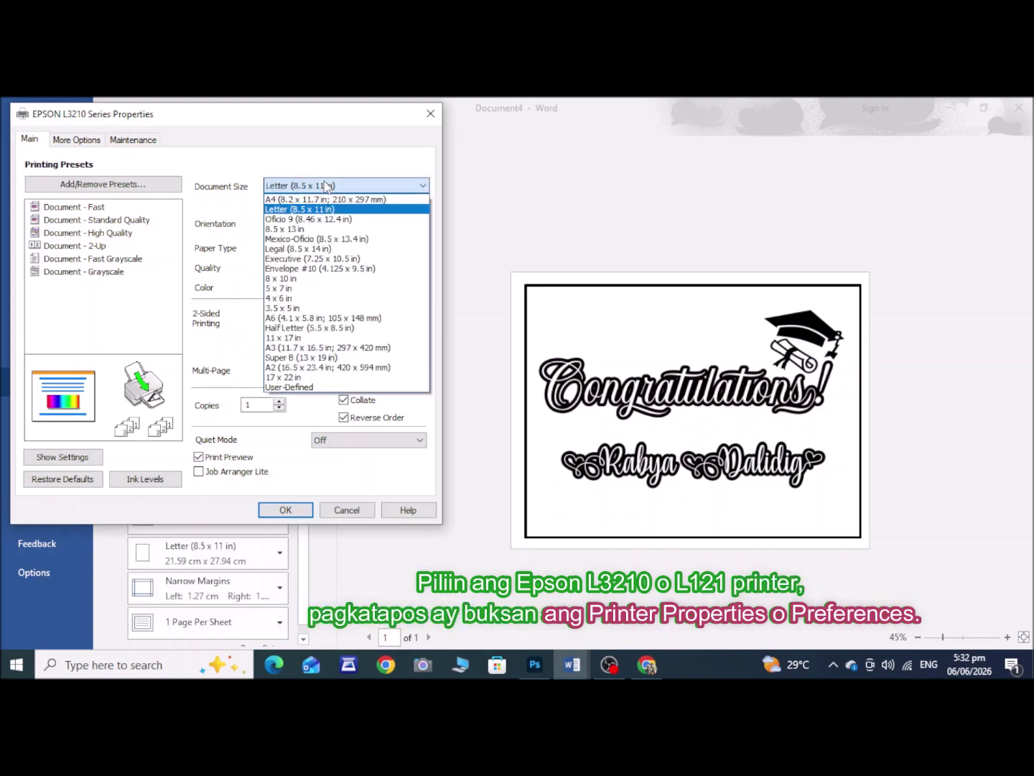
{"action": "left_click", "coordinate": [290, 186]}
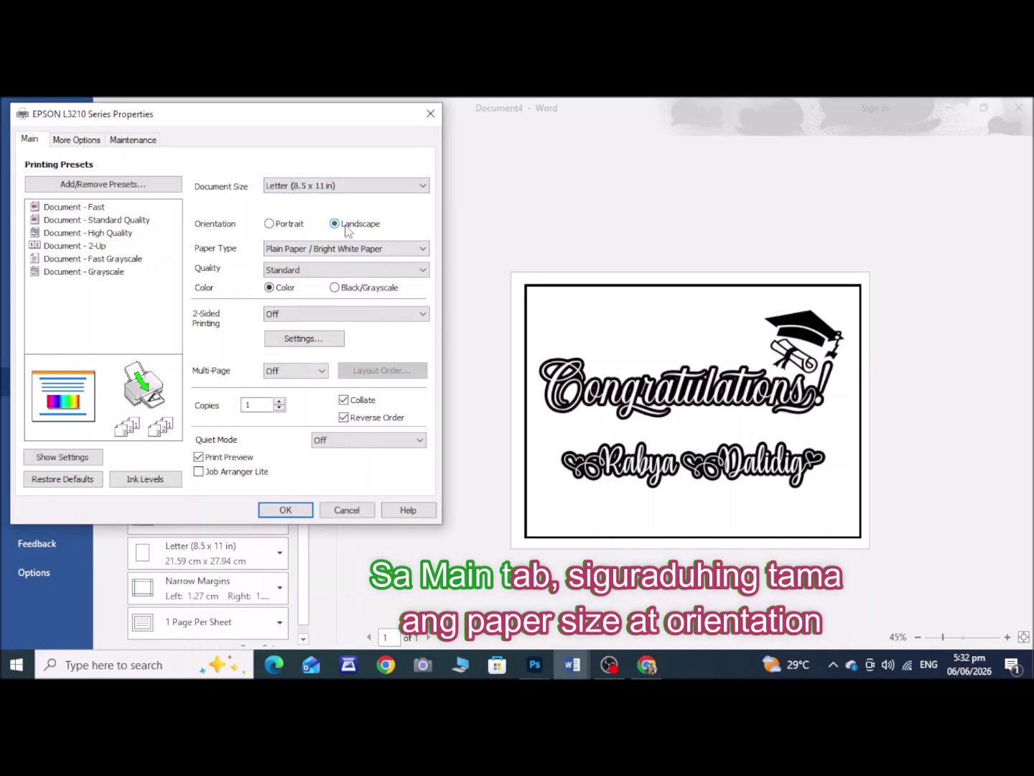
{"action": "left_click", "coordinate": [270, 224]}
{"action": "left_click", "coordinate": [334, 224]}
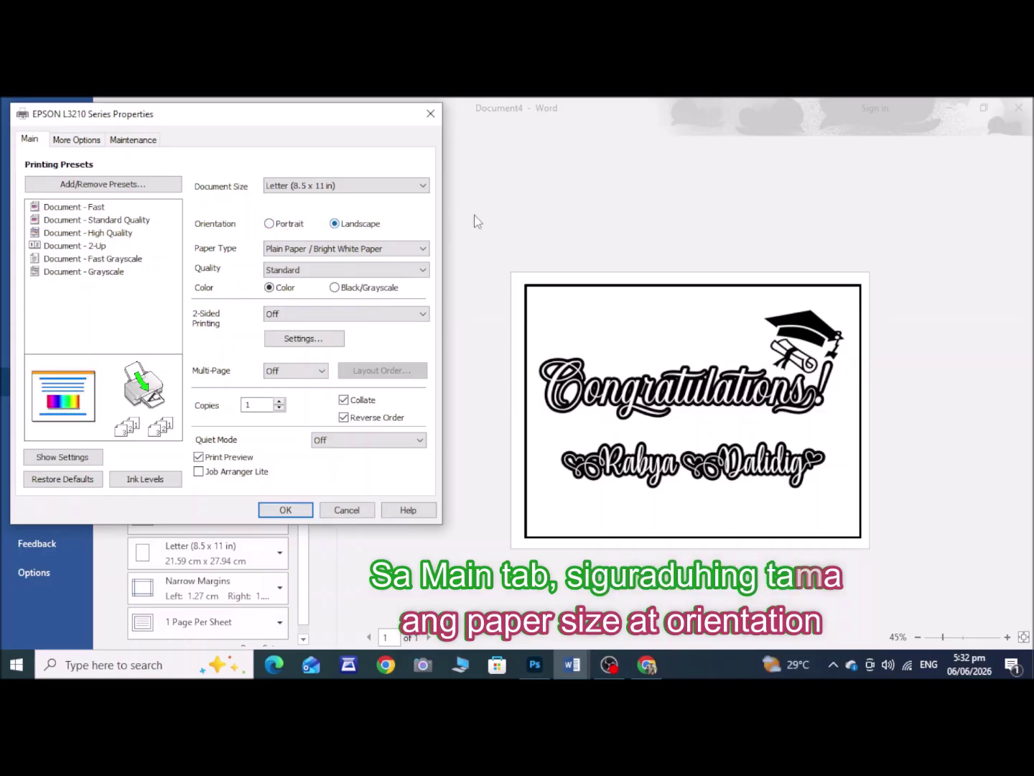
{"action": "left_click", "coordinate": [307, 270]}
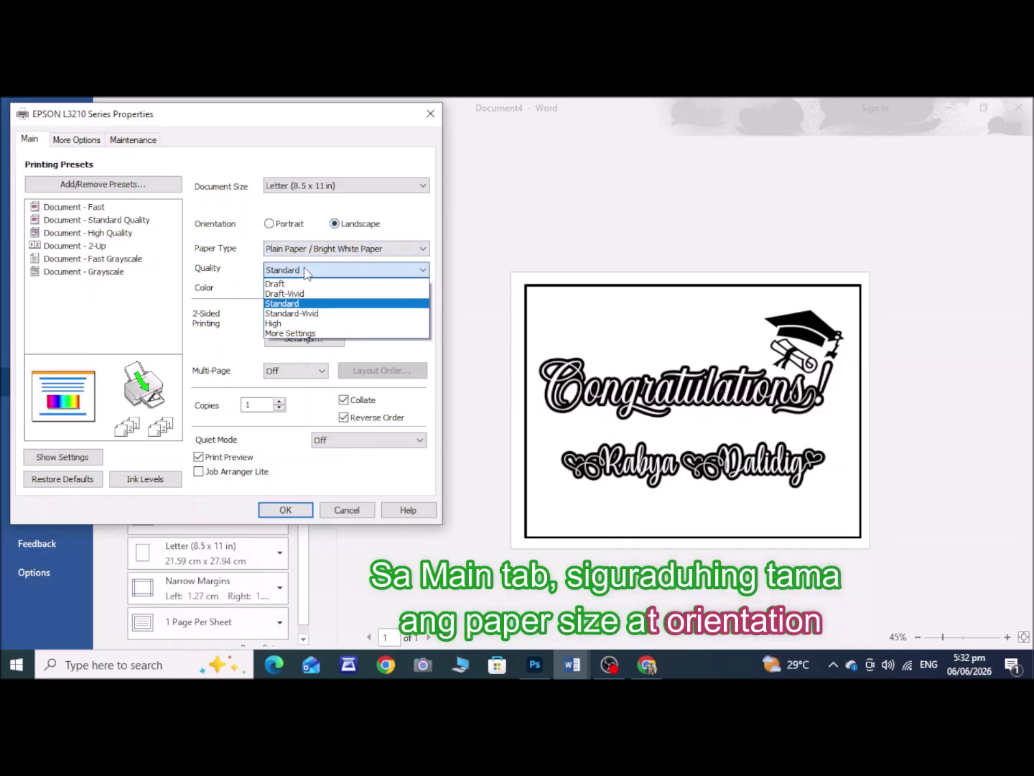
{"action": "left_click", "coordinate": [287, 323]}
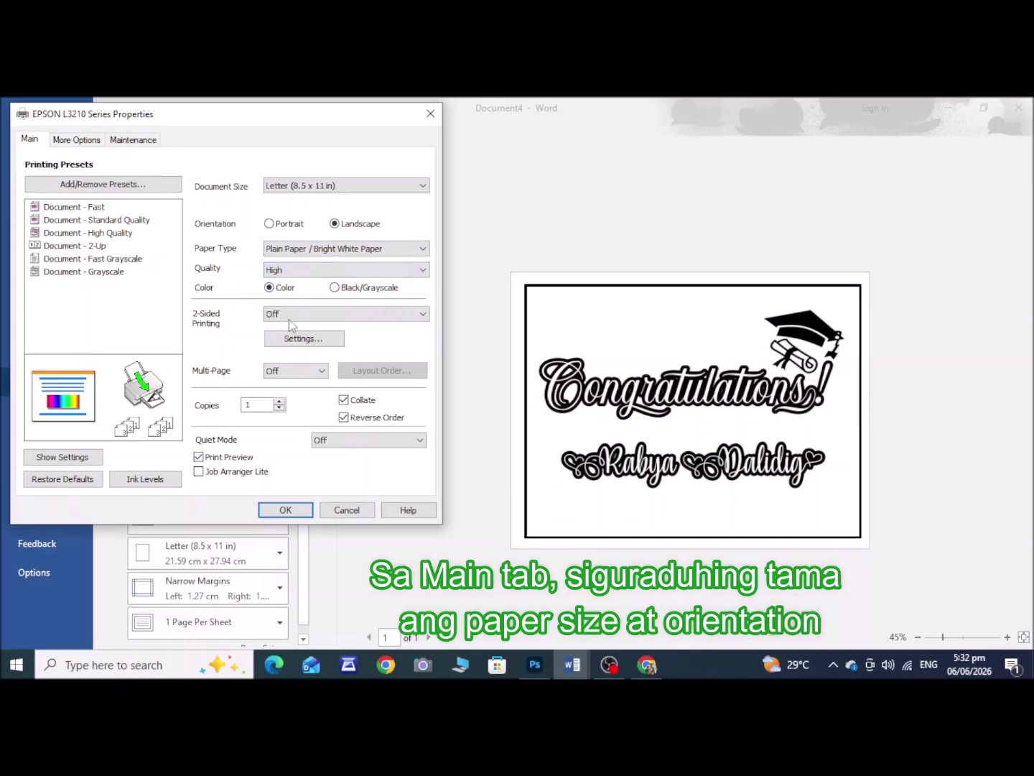
{"action": "left_click", "coordinate": [309, 273]}
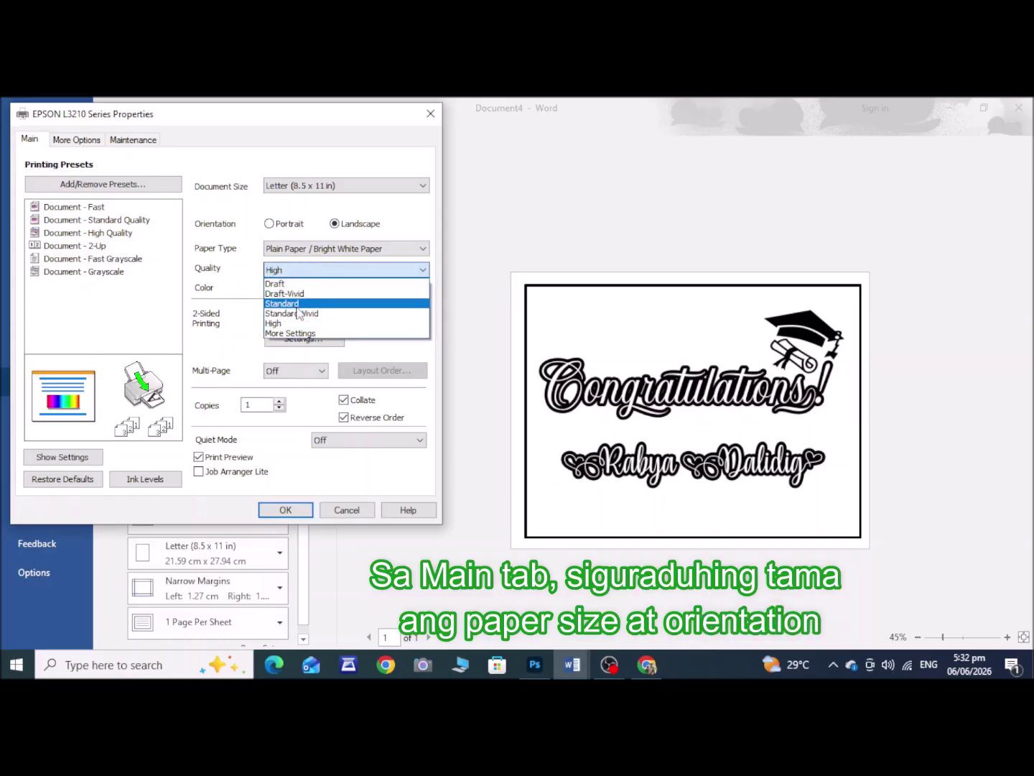
{"action": "left_click", "coordinate": [305, 304]}
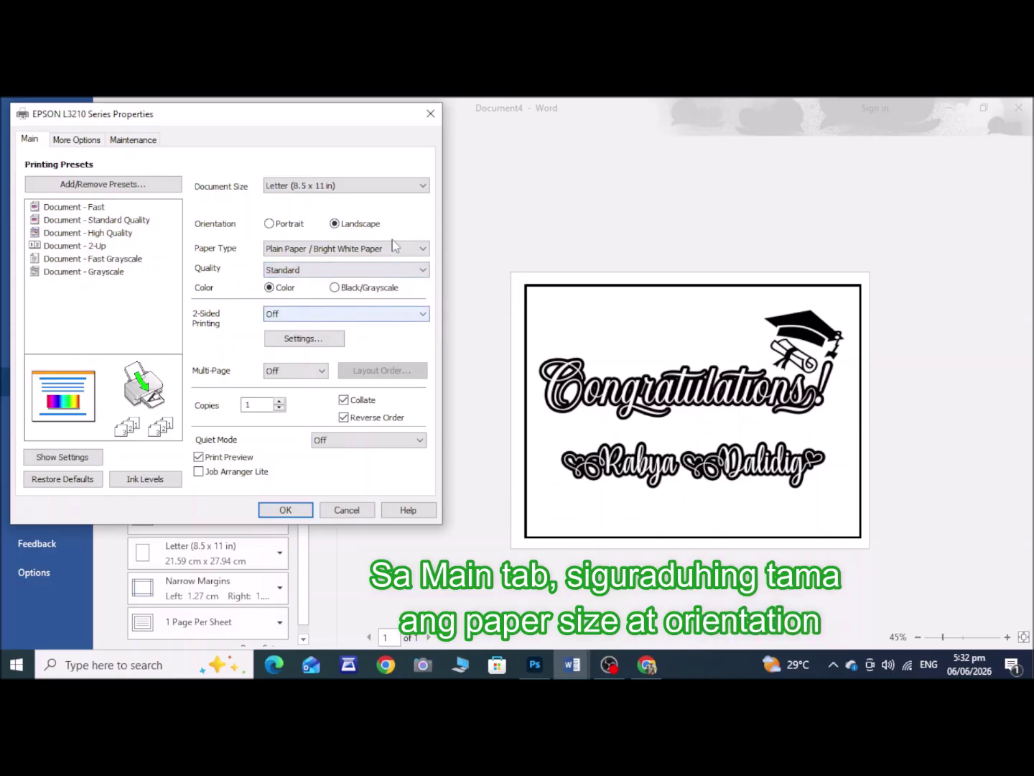
Set multi-page printing to 2x2 Poster with Overlapping Alignment Marks as cutting guides, and apply the printer properties.
{"action": "left_click", "coordinate": [322, 371]}
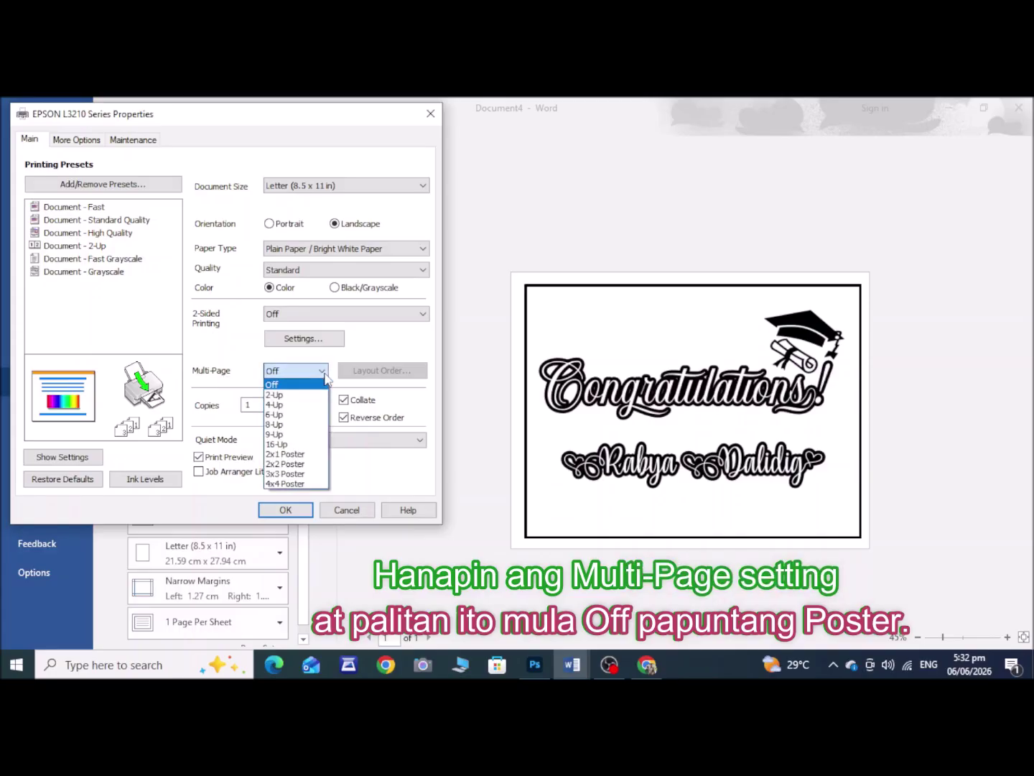
{"action": "left_click", "coordinate": [285, 464]}
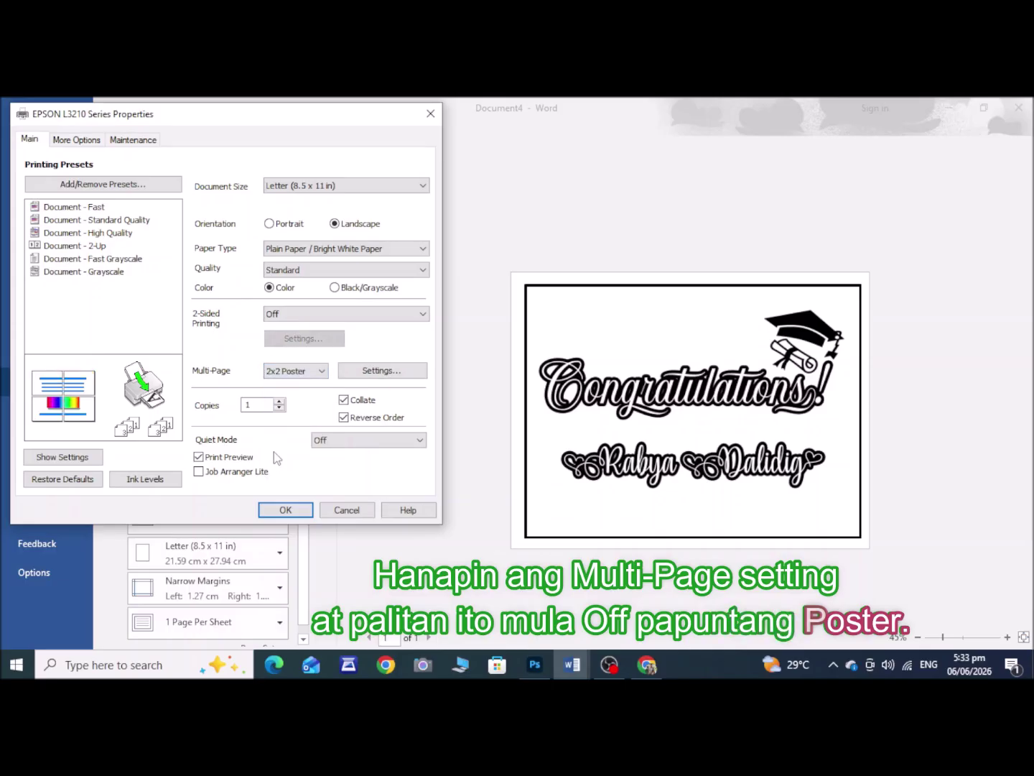
{"action": "left_click", "coordinate": [406, 374]}
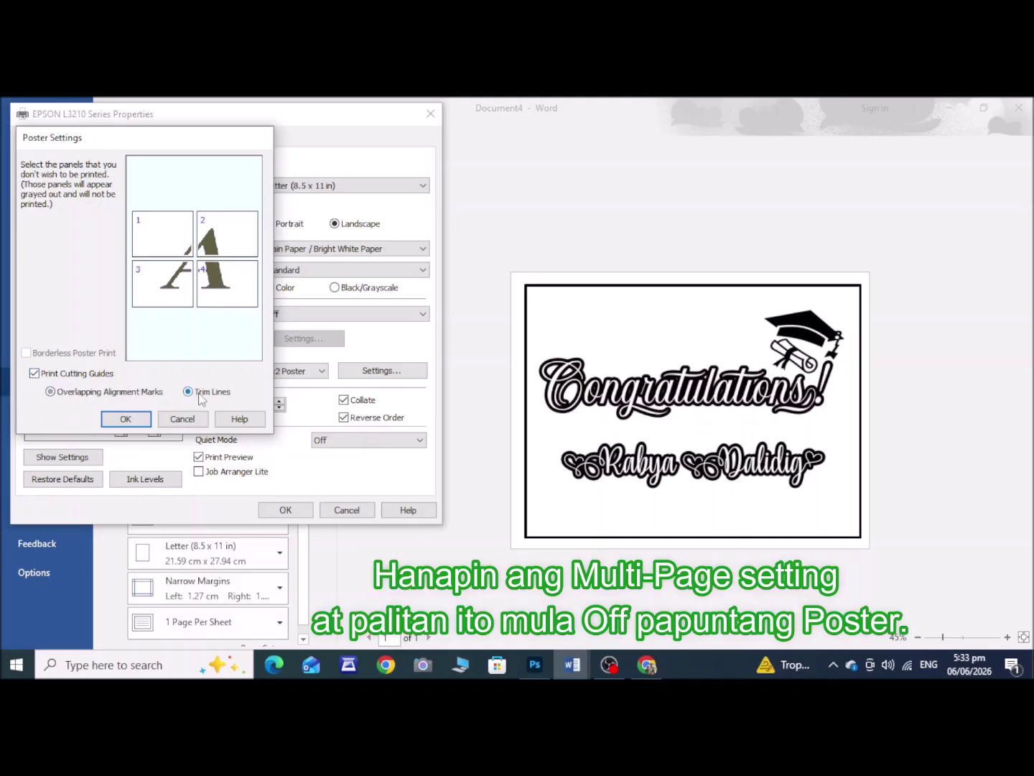
{"action": "left_click", "coordinate": [50, 392]}
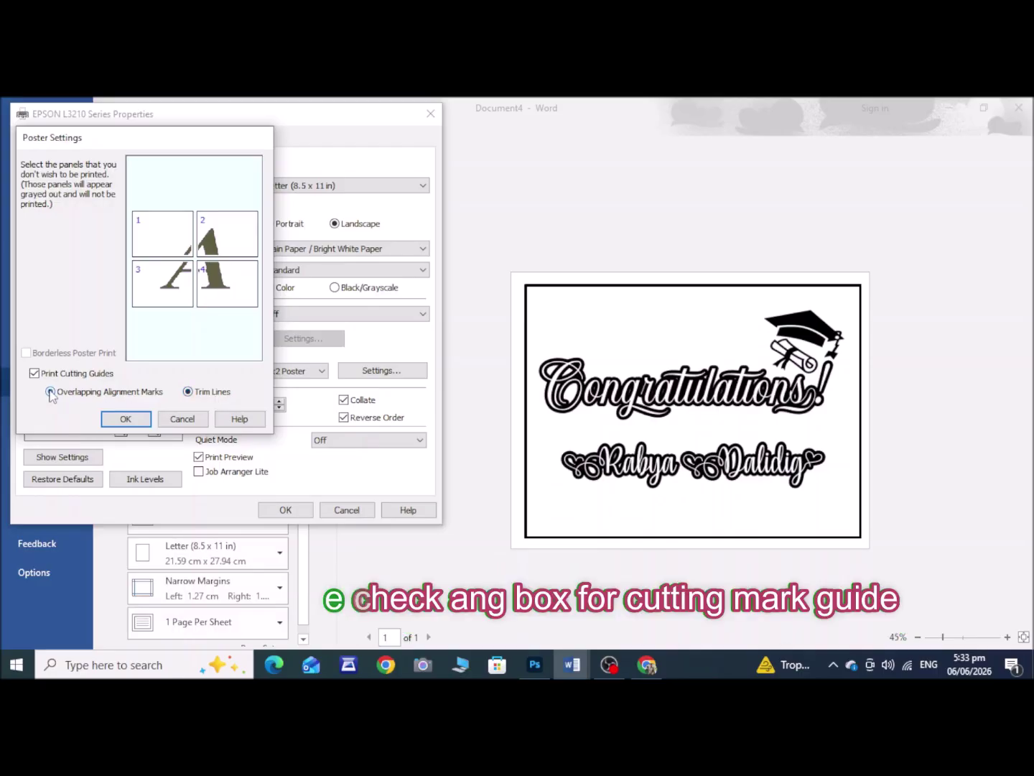
{"action": "left_click", "coordinate": [118, 419]}
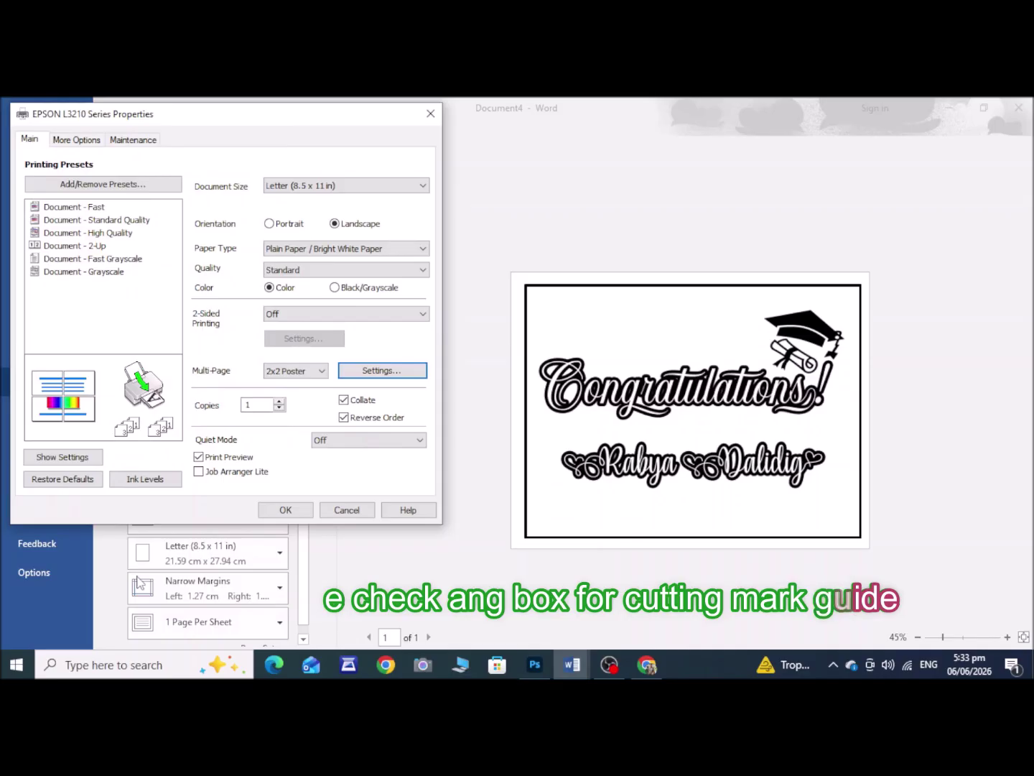
{"action": "left_click", "coordinate": [287, 508]}
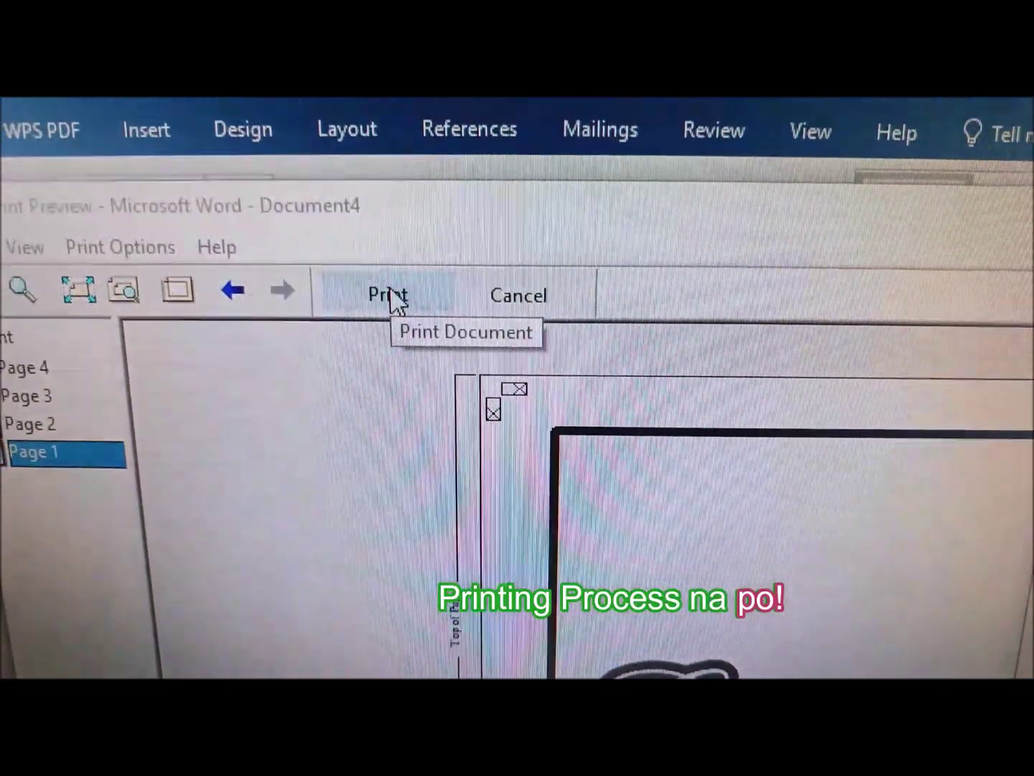
{"action": "left_click", "coordinate": [526, 408]}
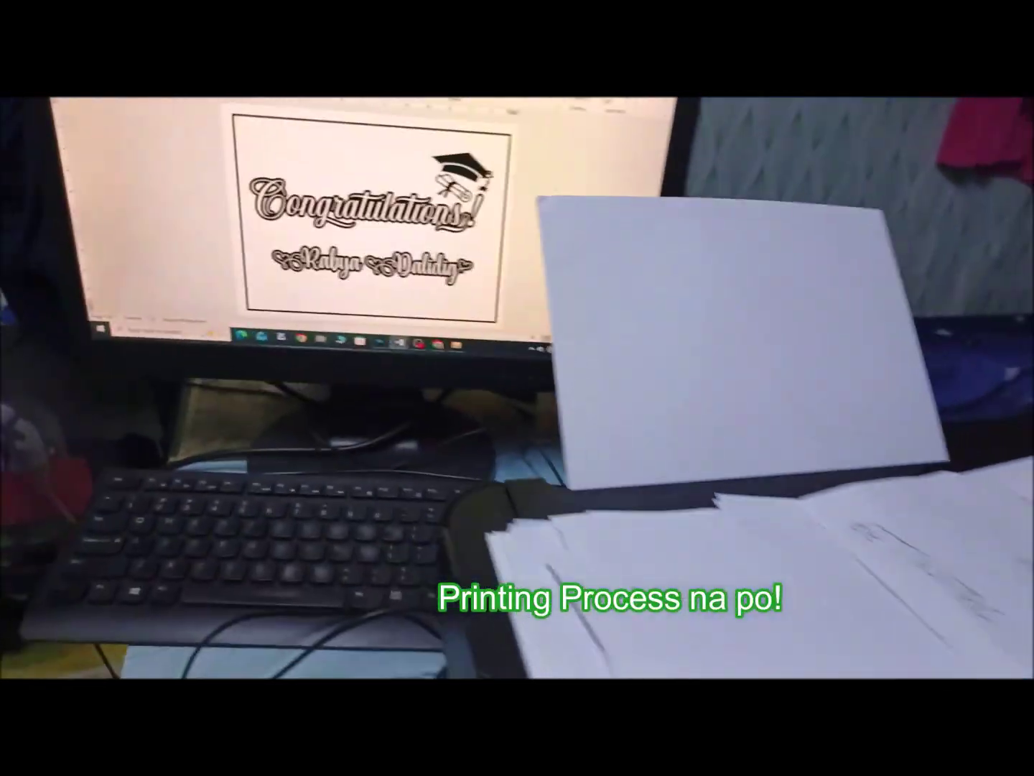